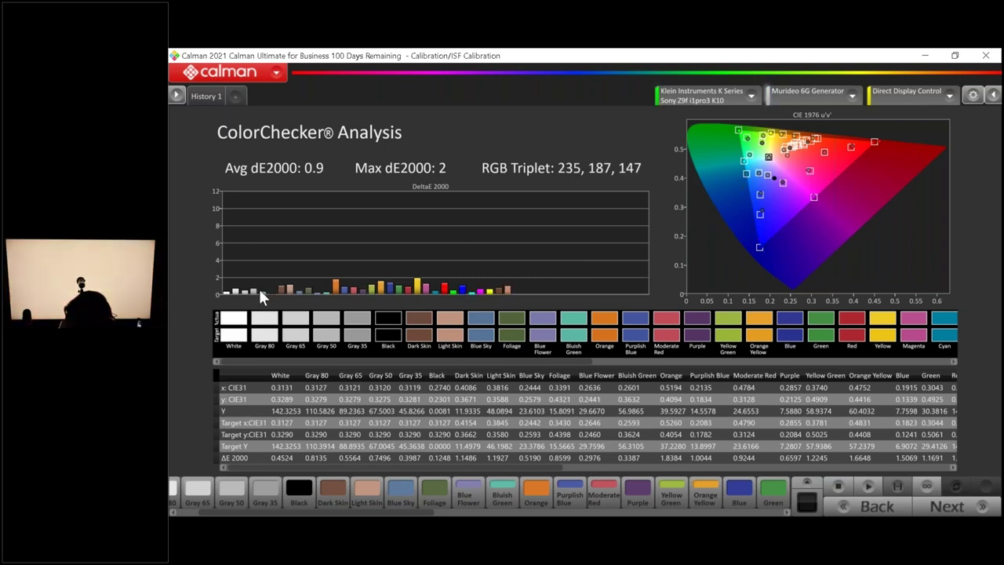
- Move on from the ColorChecker analysis to the post-calibration settings and record the picture mode as Custom
{"action": "mouse_move", "coordinate": [418, 287]}
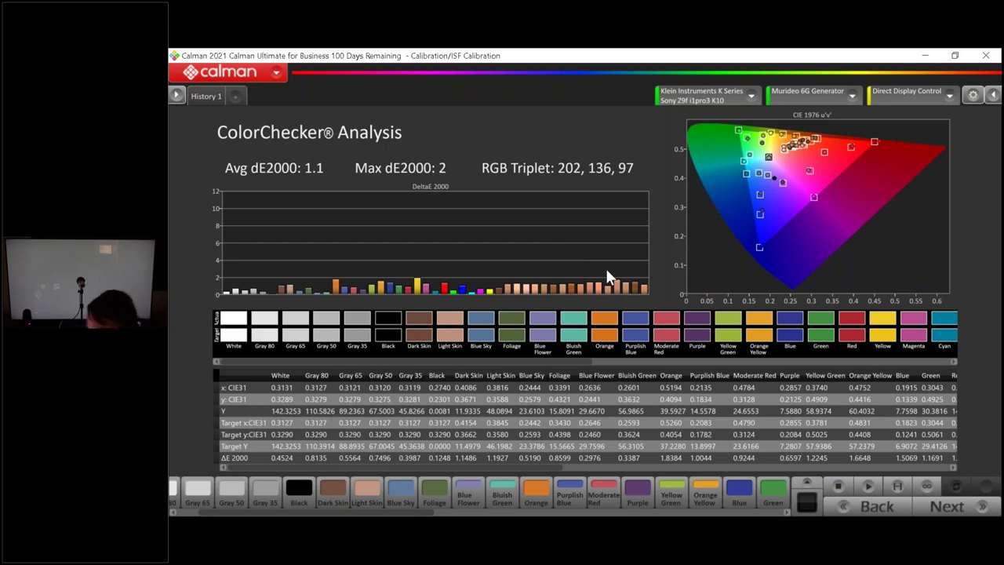
{"action": "left_click", "coordinate": [958, 500]}
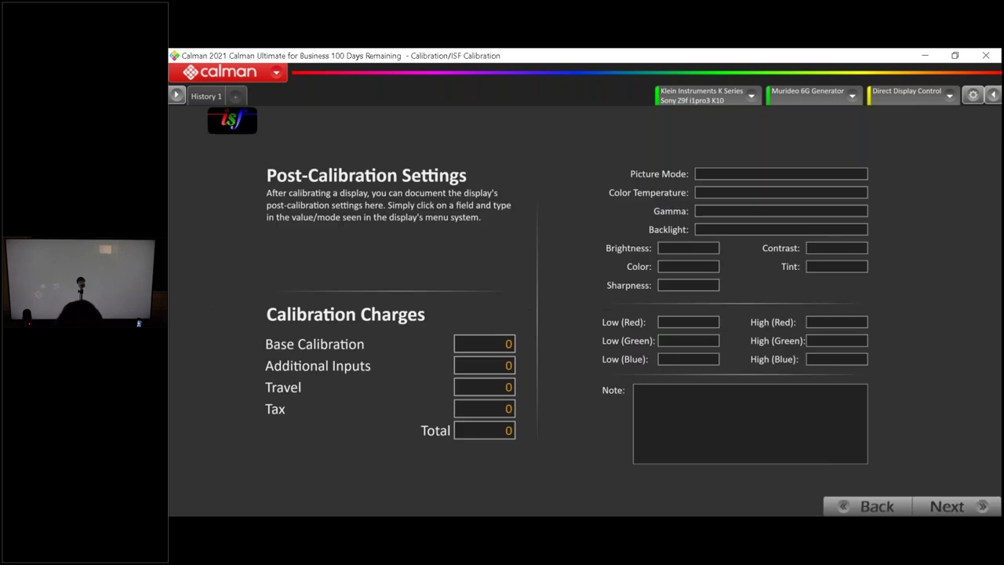
{"action": "left_click", "coordinate": [745, 174]}
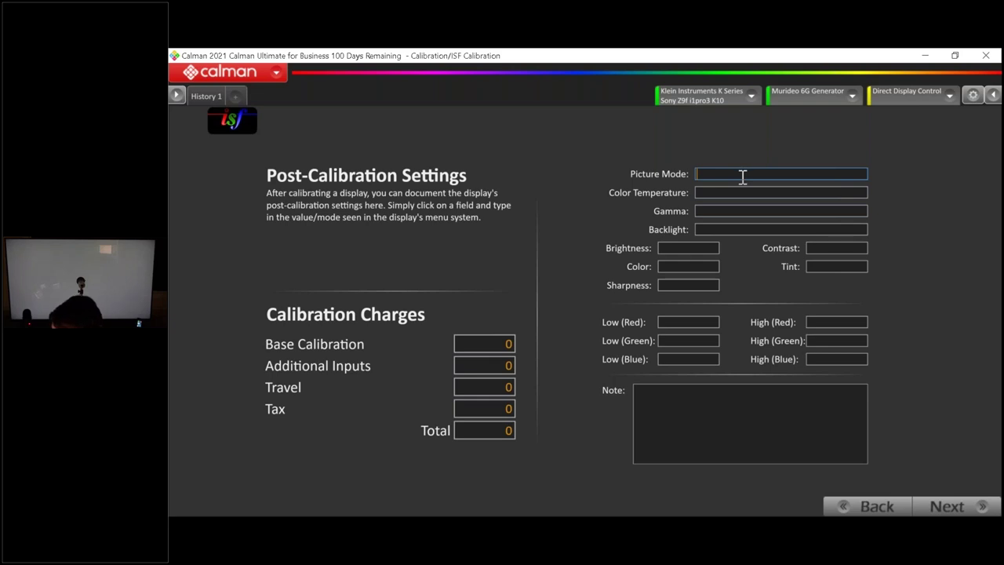
{"action": "type", "text": "custom"}
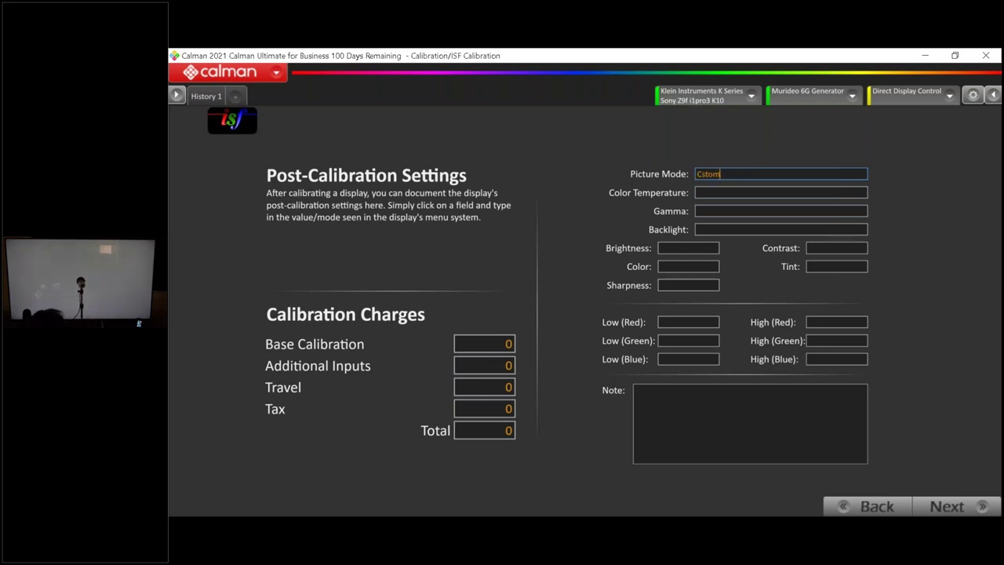
{"action": "key", "text": "BackSpace"}
{"action": "key", "text": "BackSpace"}
{"action": "key", "text": "BackSpace"}
{"action": "key", "text": "BackSpace"}
{"action": "key", "text": "BackSpace"}
{"action": "type", "text": "ustom"}
- Advance to the Post-Calibration View and capture the grayscale and color reading series for the display's as-left condition
{"action": "left_click", "coordinate": [945, 506]}
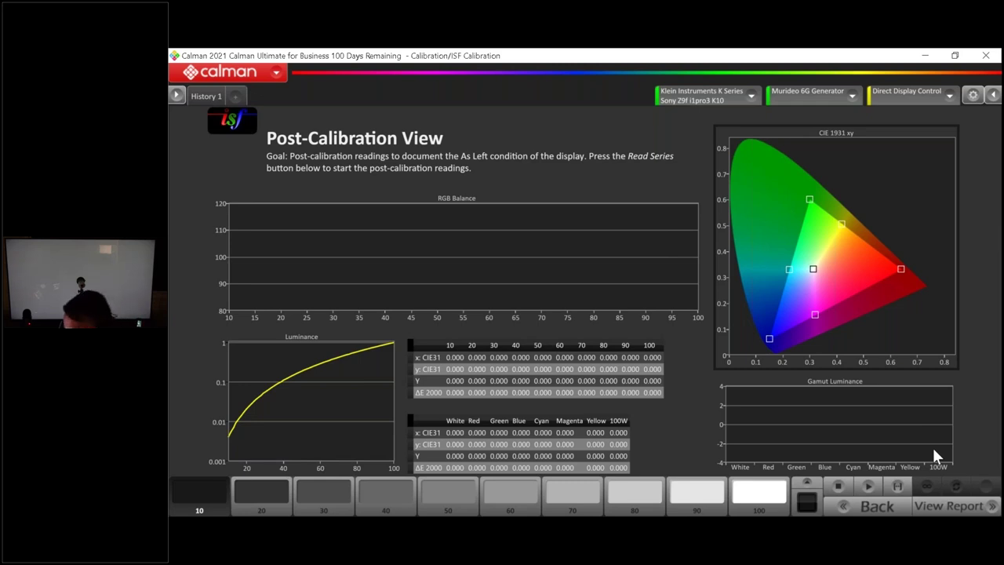
{"action": "left_click", "coordinate": [785, 485]}
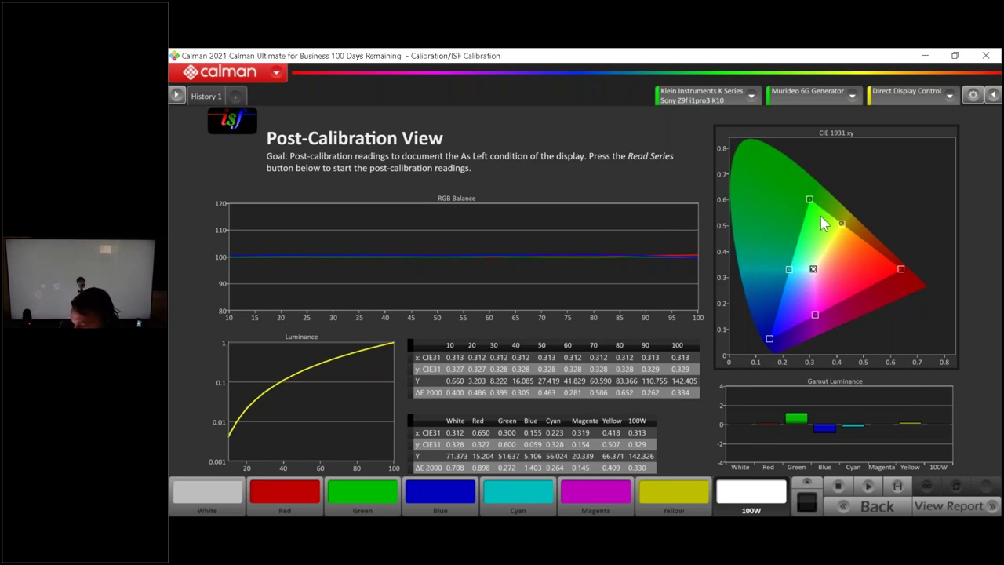
{"action": "mouse_move", "coordinate": [805, 422]}
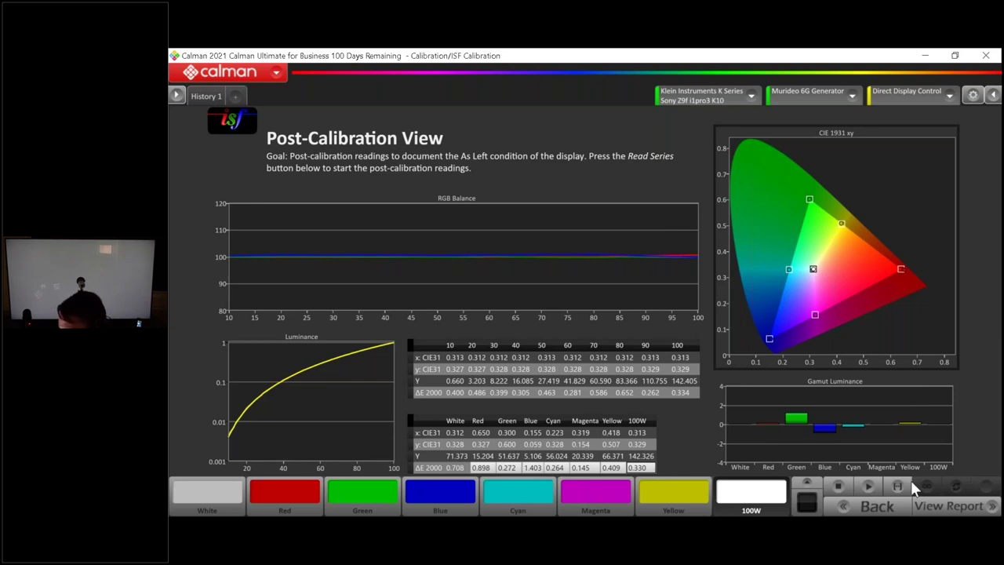
{"action": "left_click", "coordinate": [945, 506]}
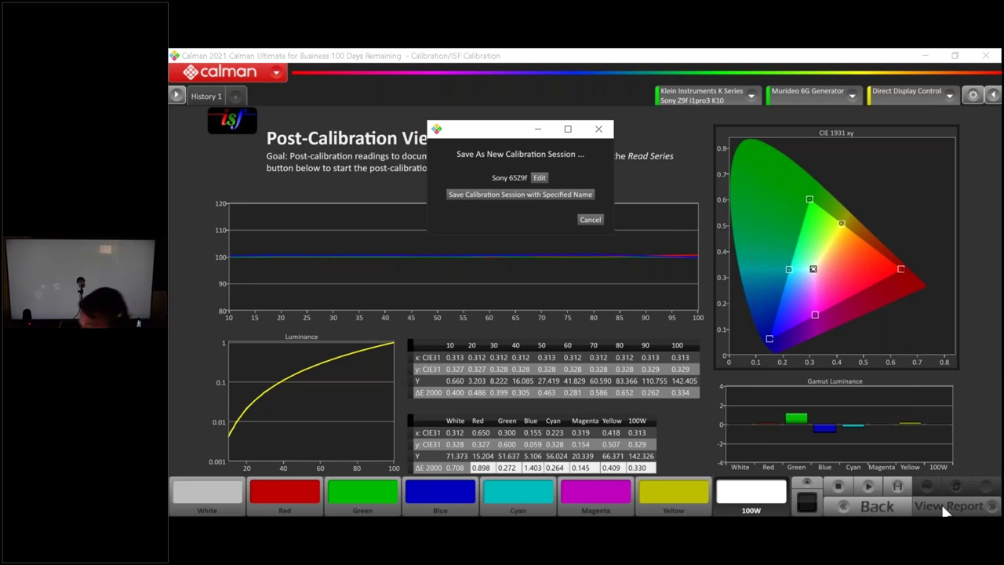
{"action": "left_click", "coordinate": [589, 218]}
{"action": "left_click", "coordinate": [673, 339]}
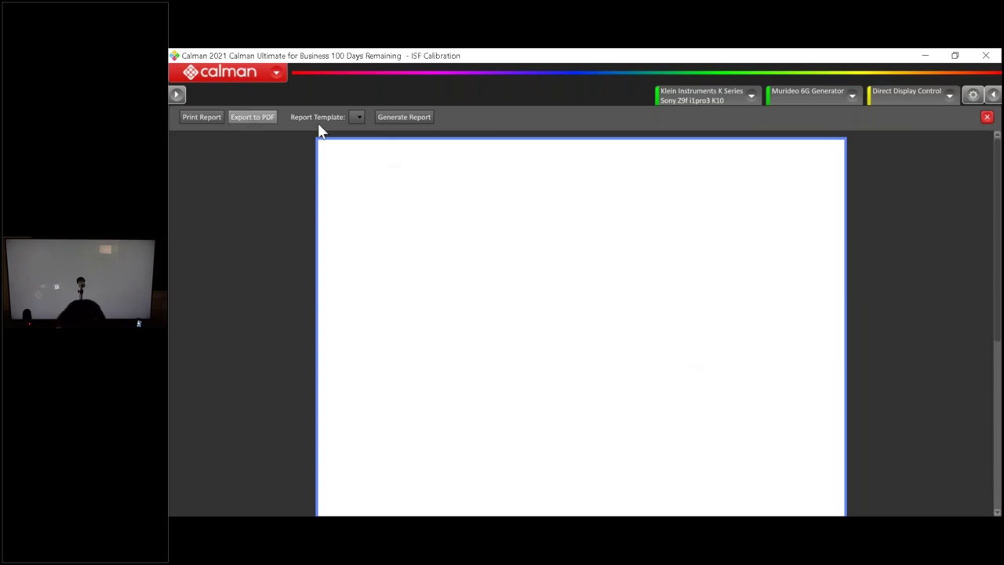
{"action": "left_click", "coordinate": [385, 118]}
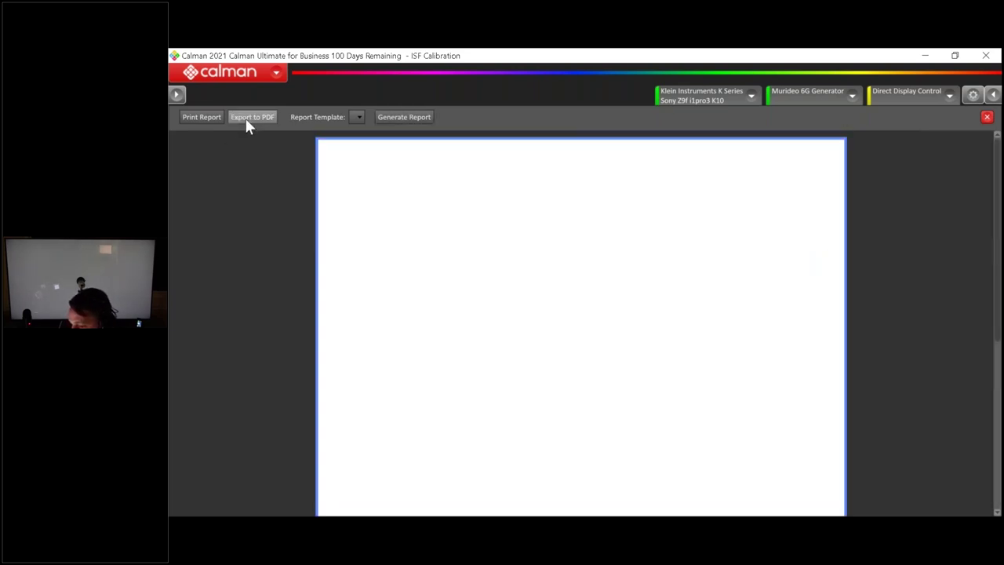
{"action": "left_click", "coordinate": [986, 117]}
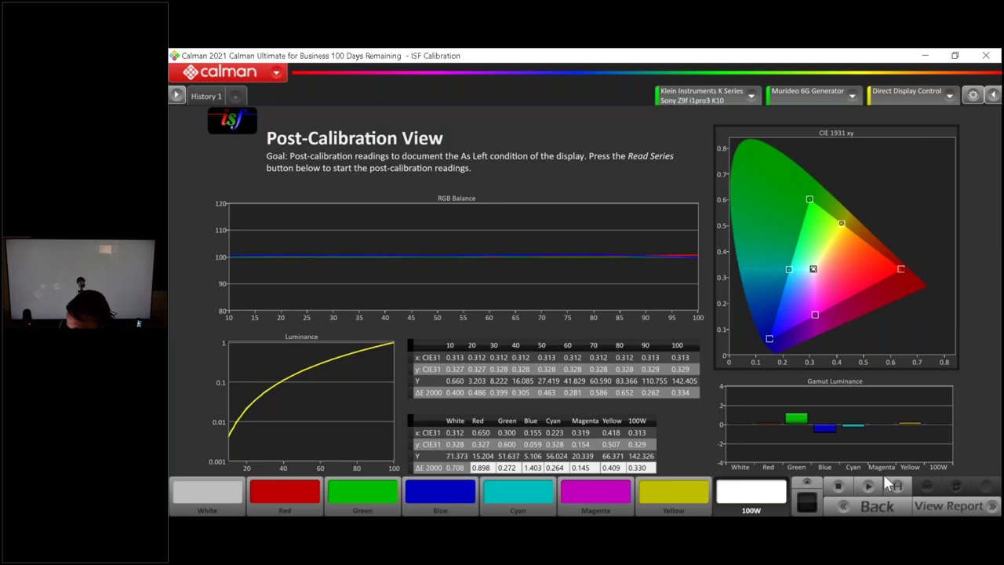
- Load the calibration report with the ISF Report template and bring up its PDF export without saving a file
{"action": "left_click", "coordinate": [951, 507]}
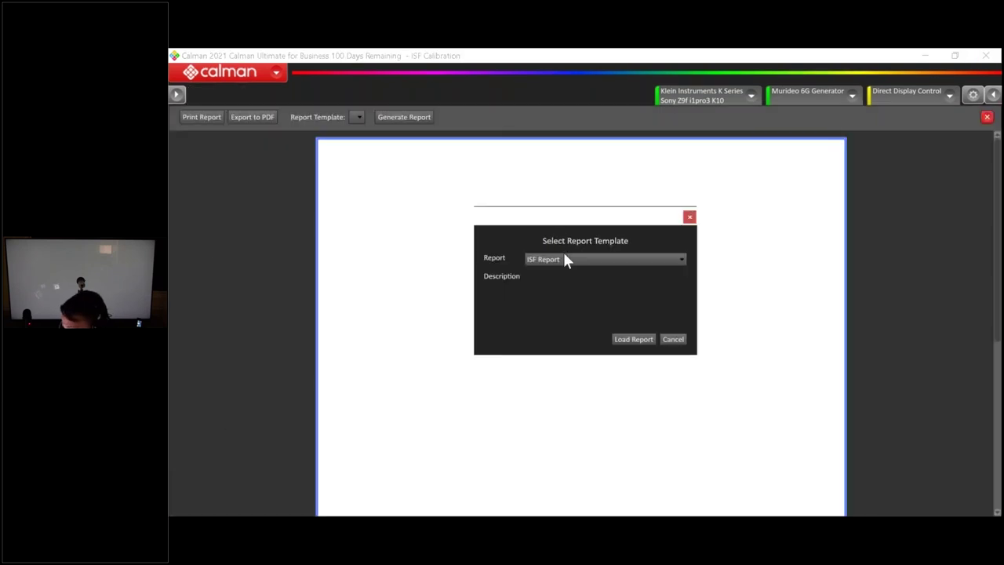
{"action": "left_click", "coordinate": [565, 255]}
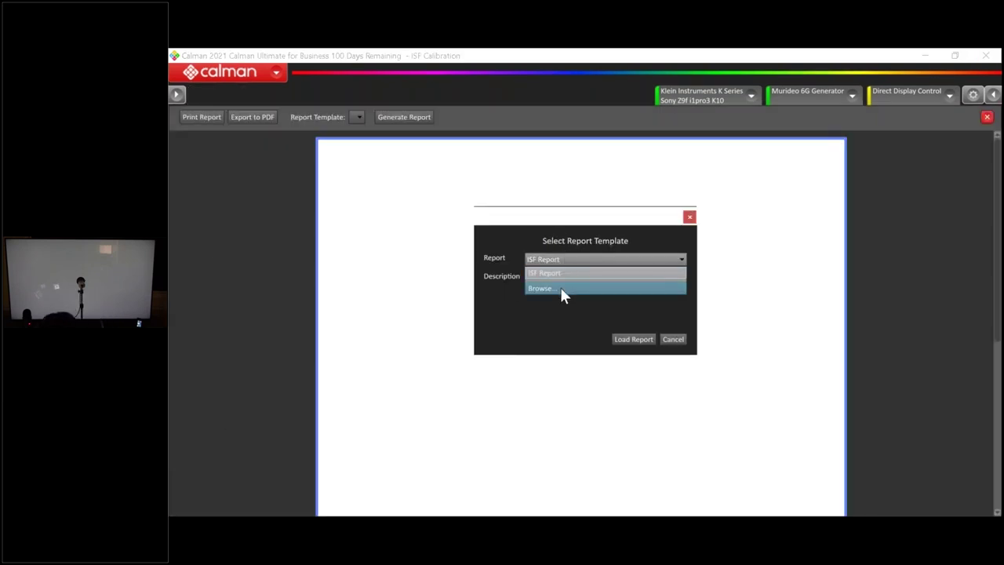
{"action": "left_click", "coordinate": [558, 264]}
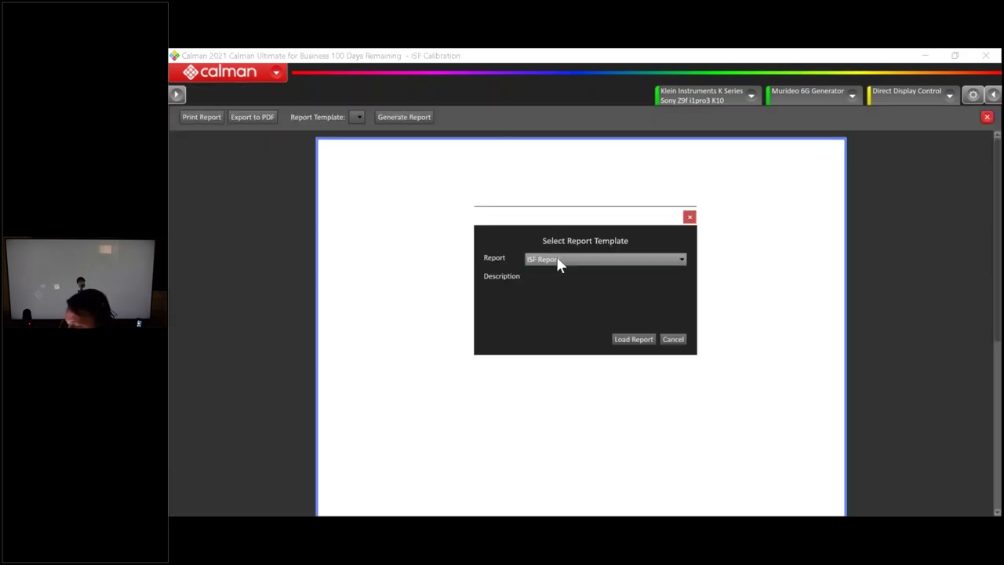
{"action": "left_click", "coordinate": [631, 340]}
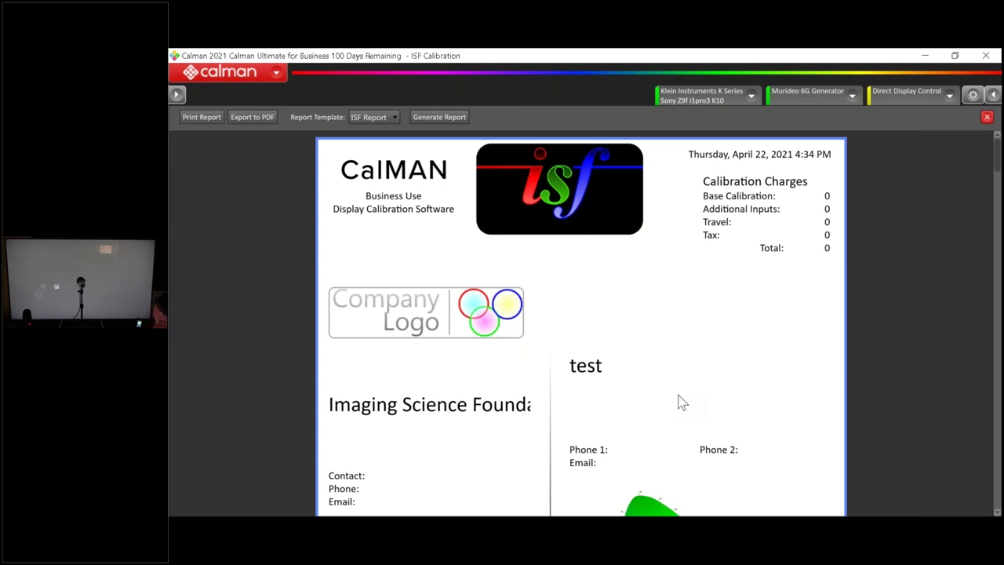
{"action": "left_click", "coordinate": [258, 118]}
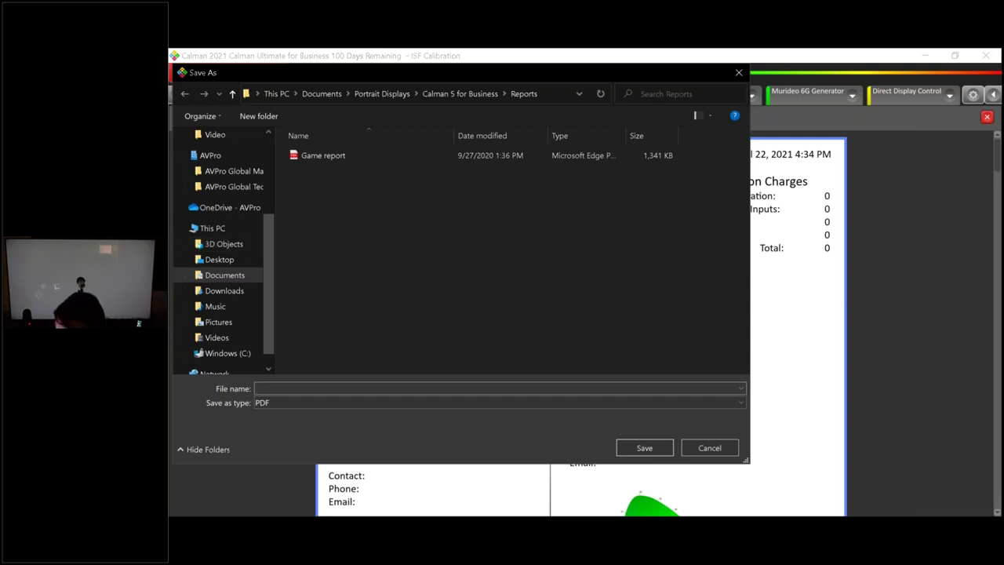
{"action": "left_click", "coordinate": [690, 451]}
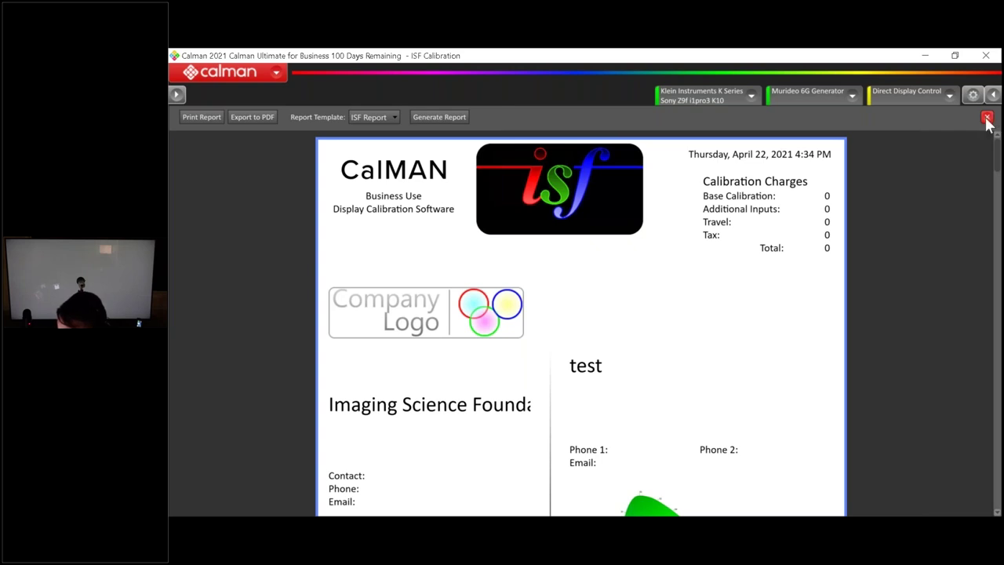
- Switch to the HDR - Manual Calibration workflow template and begin the HDR calibration
{"action": "left_click", "coordinate": [243, 72]}
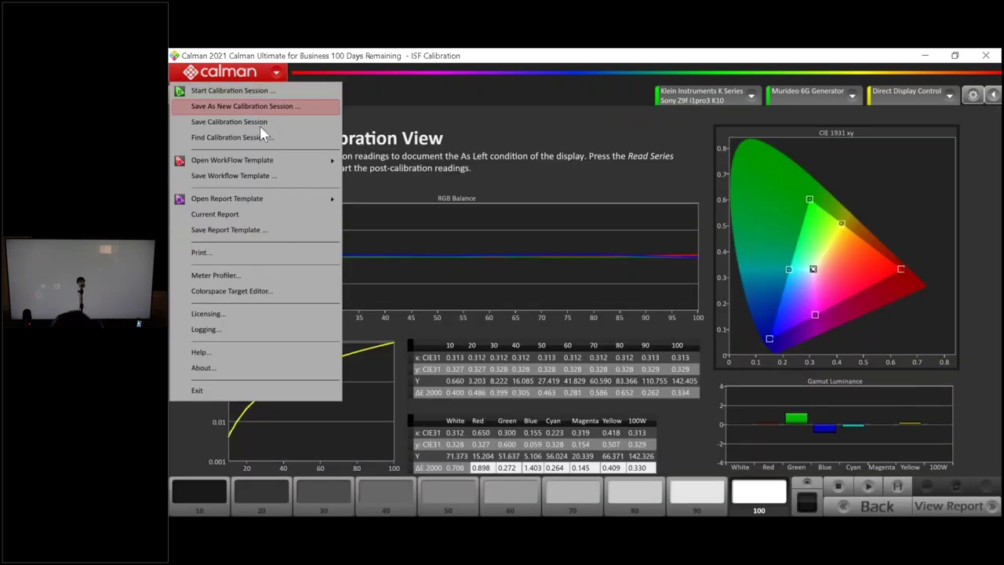
{"action": "mouse_move", "coordinate": [274, 163]}
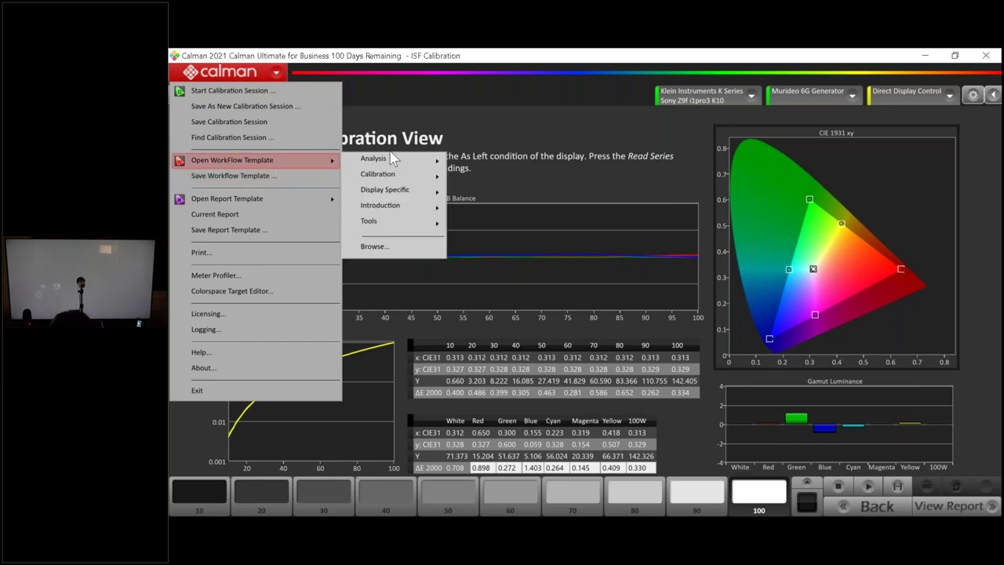
{"action": "mouse_move", "coordinate": [404, 173]}
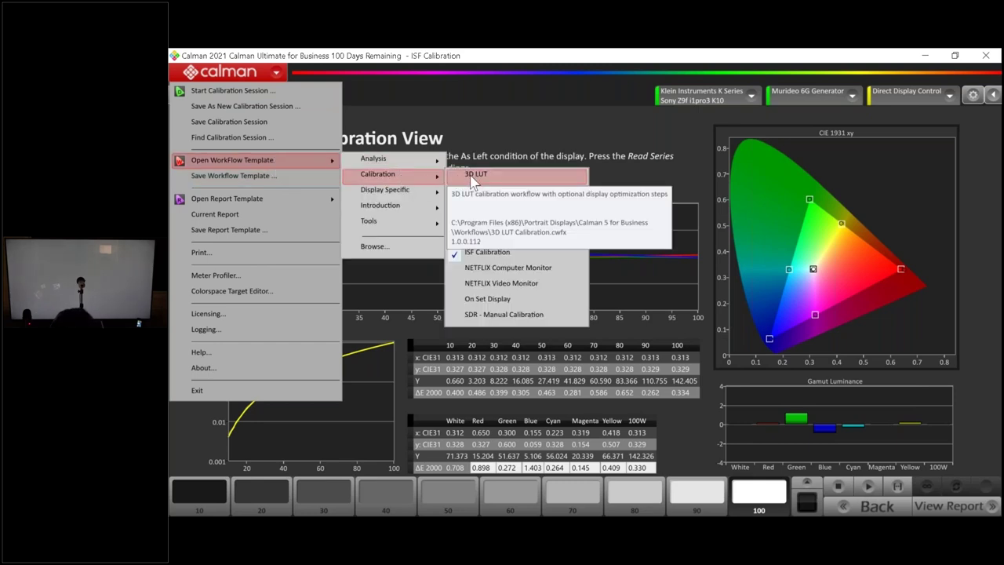
{"action": "left_click", "coordinate": [489, 239]}
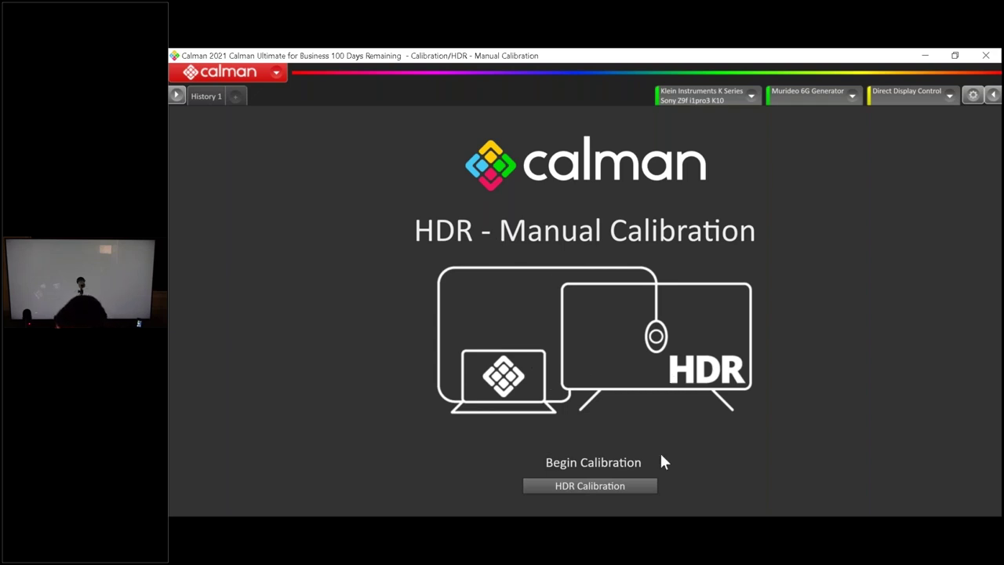
{"action": "left_click", "coordinate": [613, 485]}
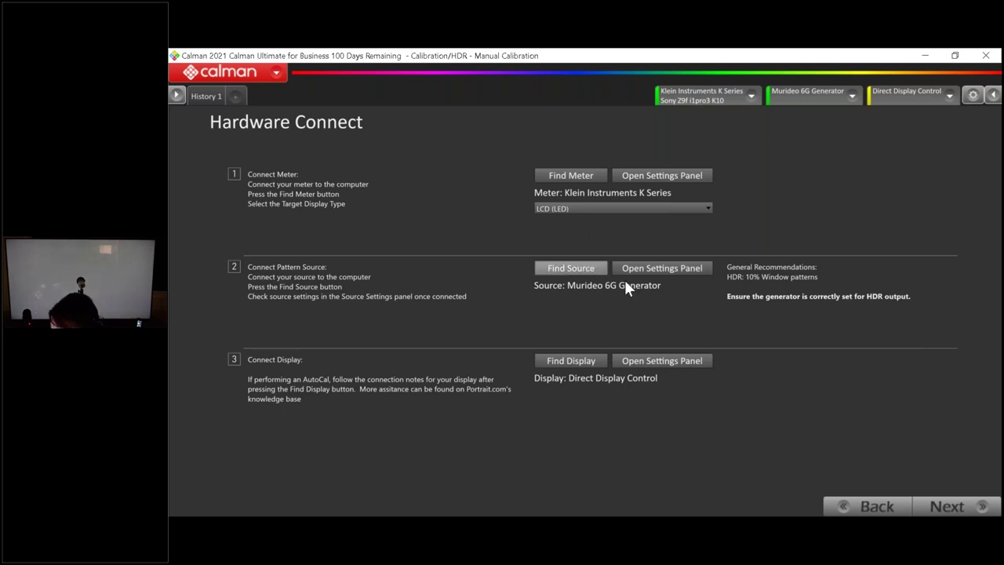
- Set the Murideo 6G pattern source to a 10% window size and 3840x2160p24 resolution
{"action": "left_click", "coordinate": [673, 268]}
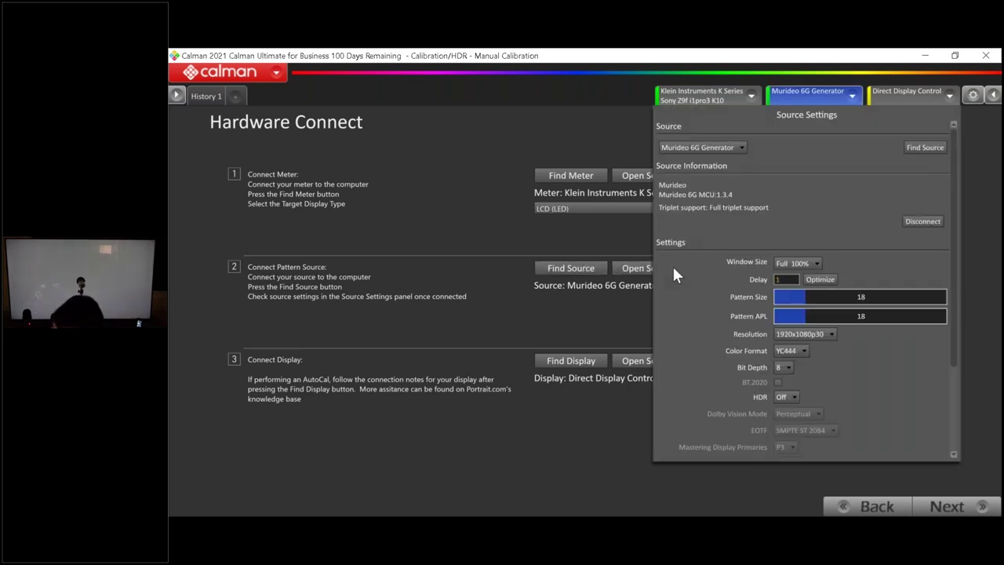
{"action": "left_click", "coordinate": [804, 263]}
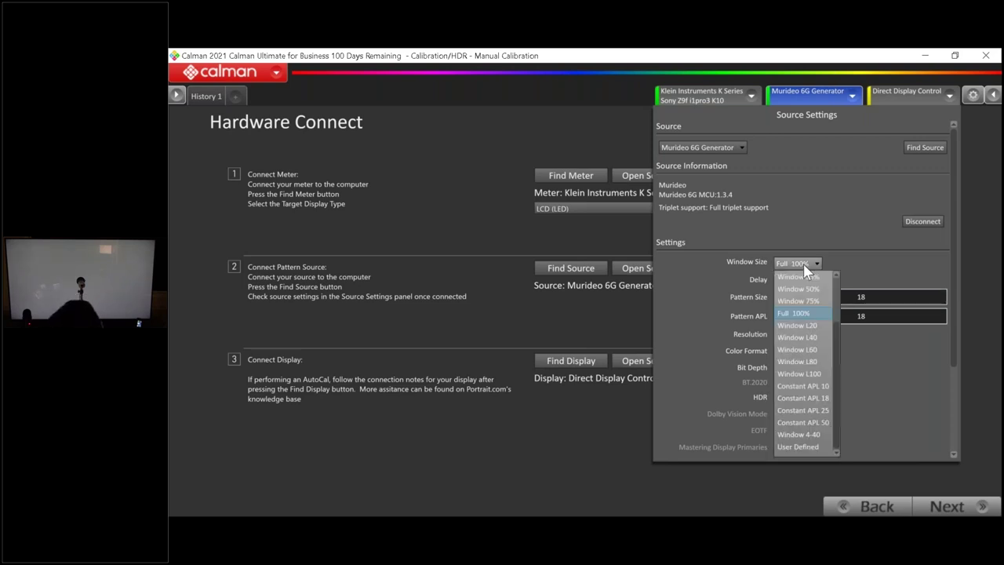
{"action": "scroll", "coordinate": [807, 330], "scroll_direction": "up", "scroll_amount": 1}
{"action": "left_click", "coordinate": [806, 290]}
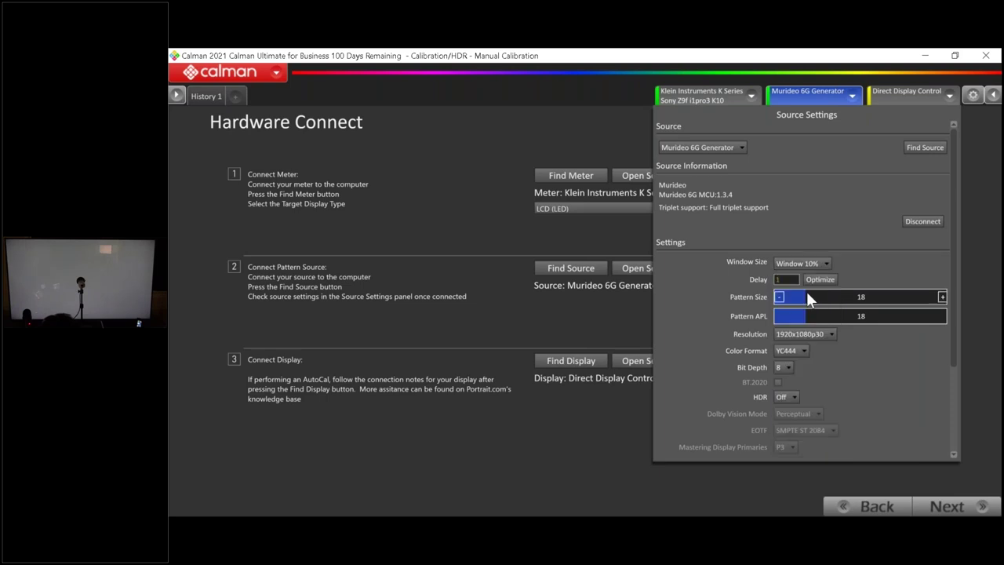
{"action": "left_click", "coordinate": [805, 333]}
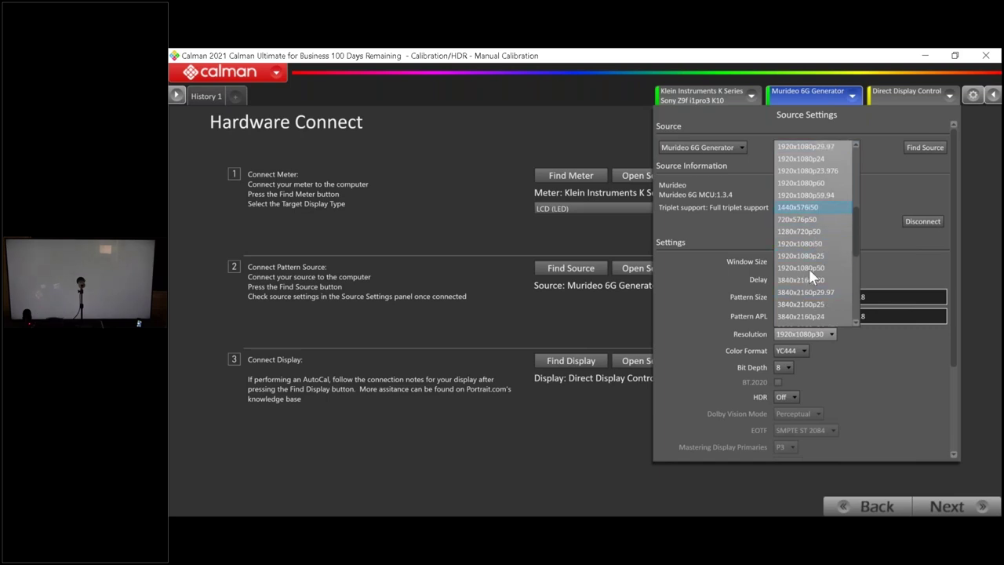
{"action": "scroll", "coordinate": [807, 251], "scroll_direction": "down", "scroll_amount": 2}
{"action": "left_click", "coordinate": [806, 240]}
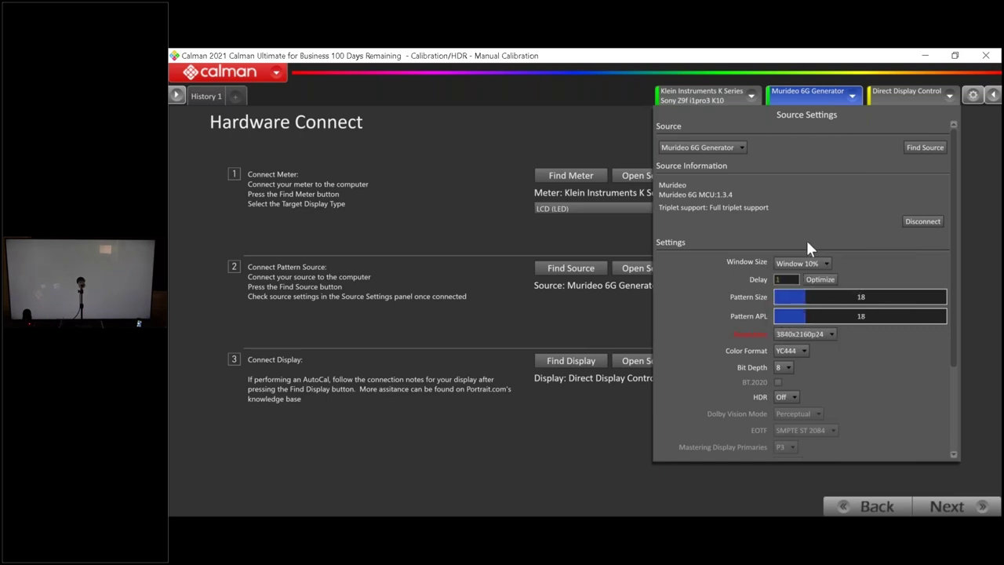
- Set the pattern source's HDR output to HDR10 with a bit depth of 10 and close its settings
{"action": "left_click", "coordinate": [783, 370]}
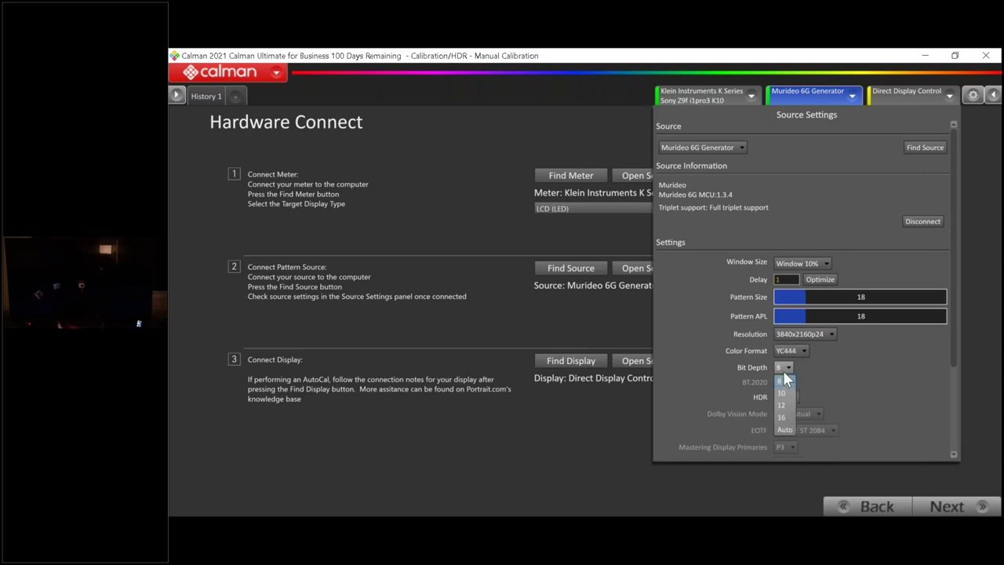
{"action": "left_click", "coordinate": [788, 389]}
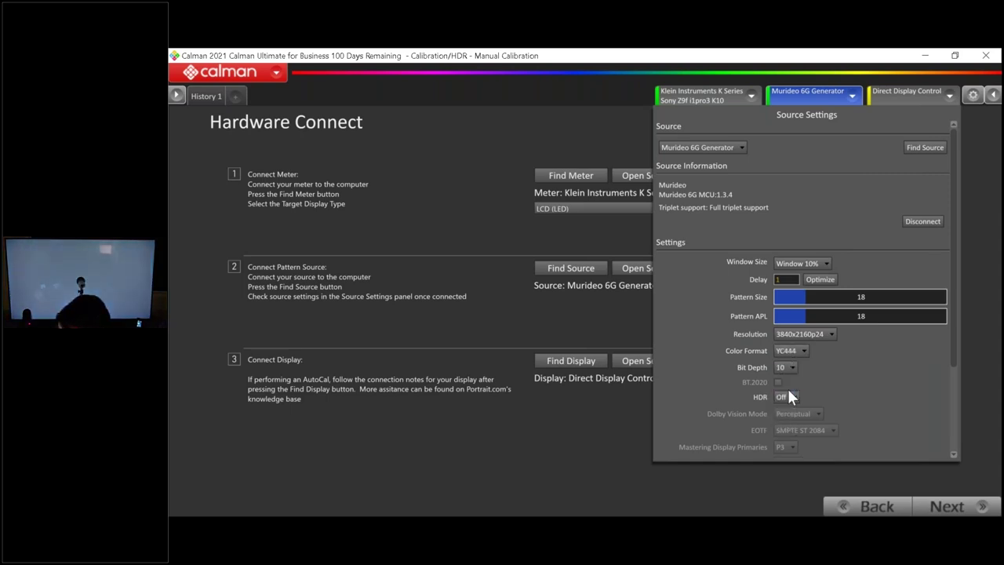
{"action": "left_click", "coordinate": [786, 399]}
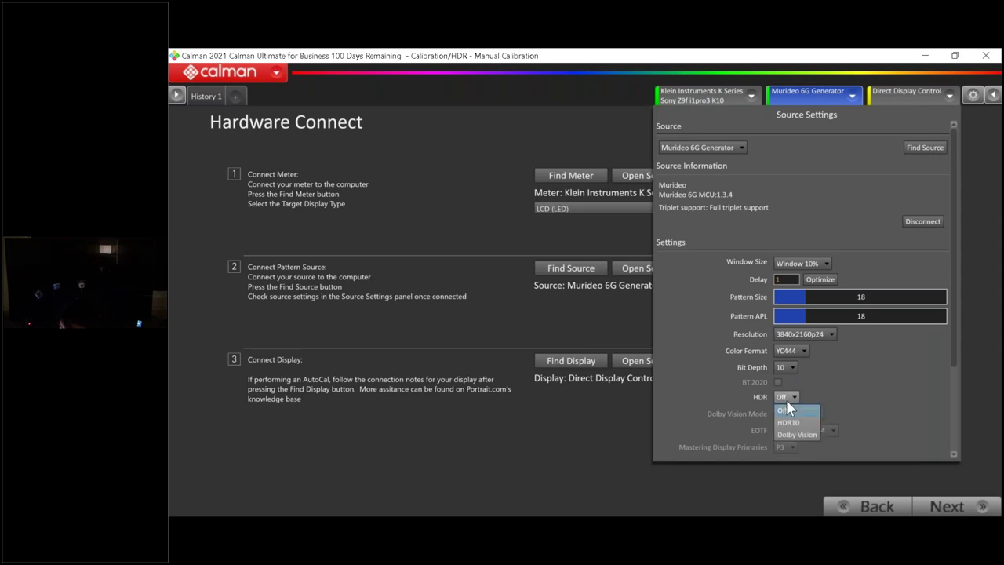
{"action": "left_click", "coordinate": [791, 418]}
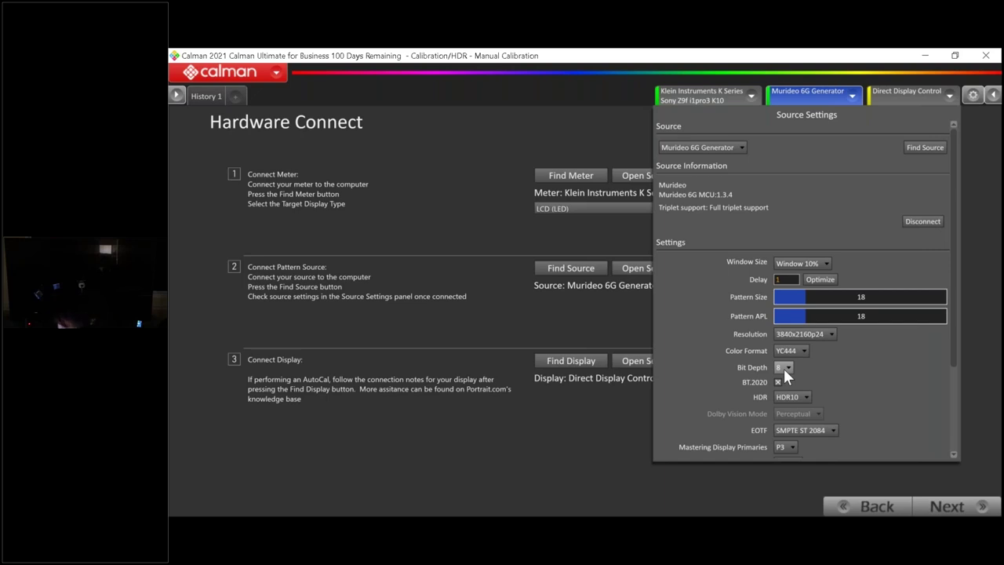
{"action": "left_click", "coordinate": [783, 371]}
{"action": "left_click", "coordinate": [787, 391]}
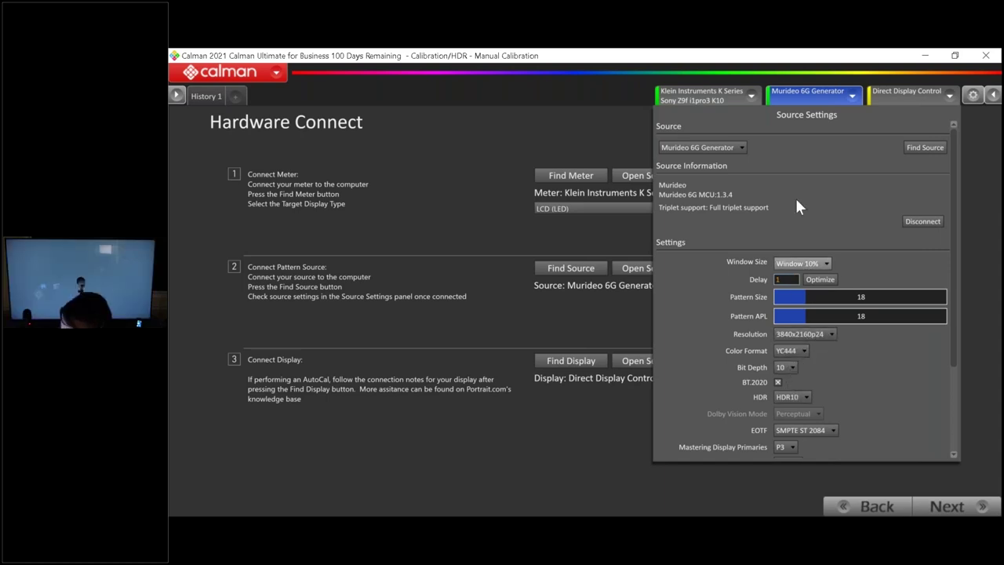
{"action": "left_click", "coordinate": [851, 101]}
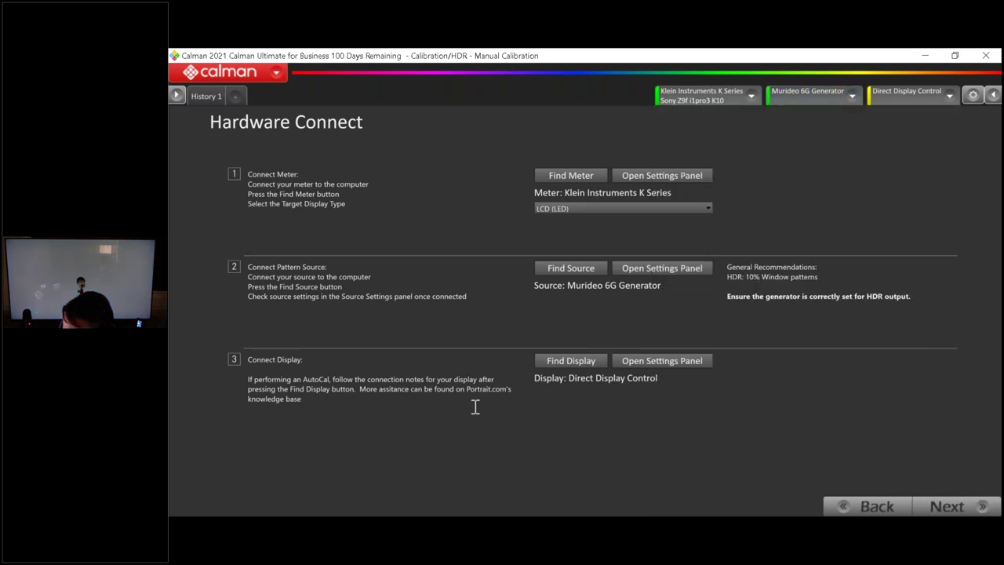
- Review the HDR calibration targets, the EOTF choices, and the workflow and measurement options down to the AutoCal DeltaE formulas
{"action": "left_click", "coordinate": [957, 508]}
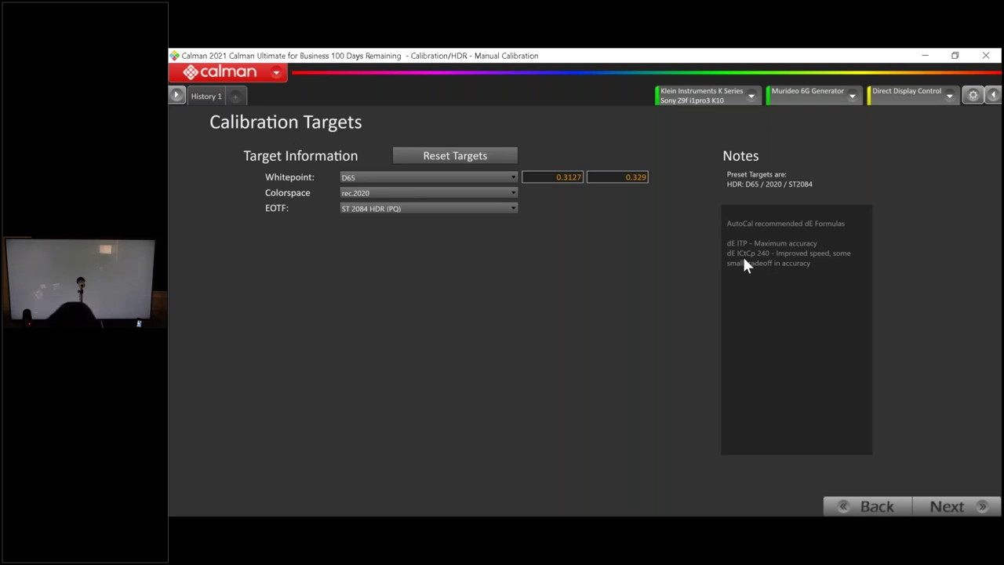
{"action": "left_click", "coordinate": [443, 209]}
{"action": "left_click", "coordinate": [577, 289]}
{"action": "left_click", "coordinate": [971, 95]}
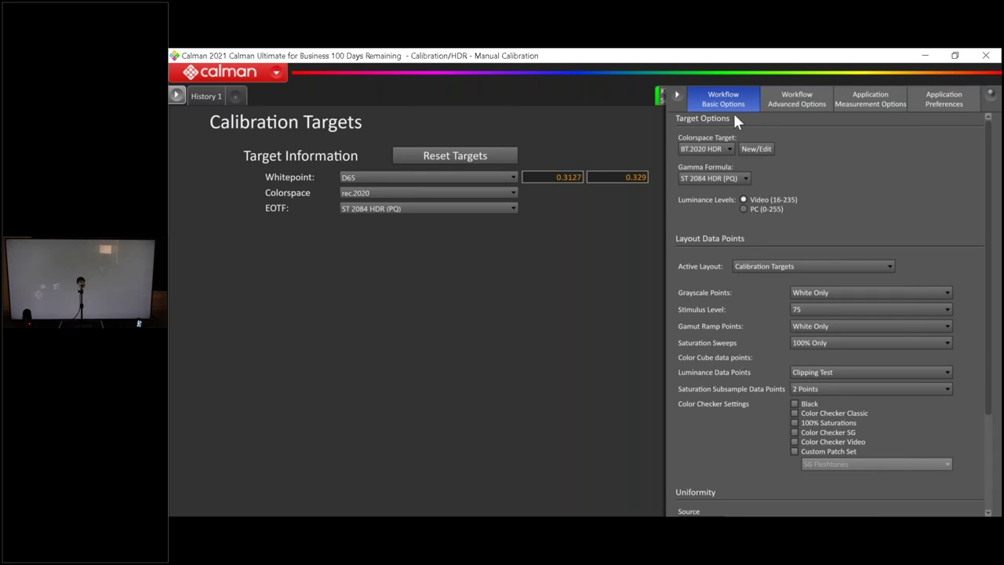
{"action": "left_click", "coordinate": [792, 105]}
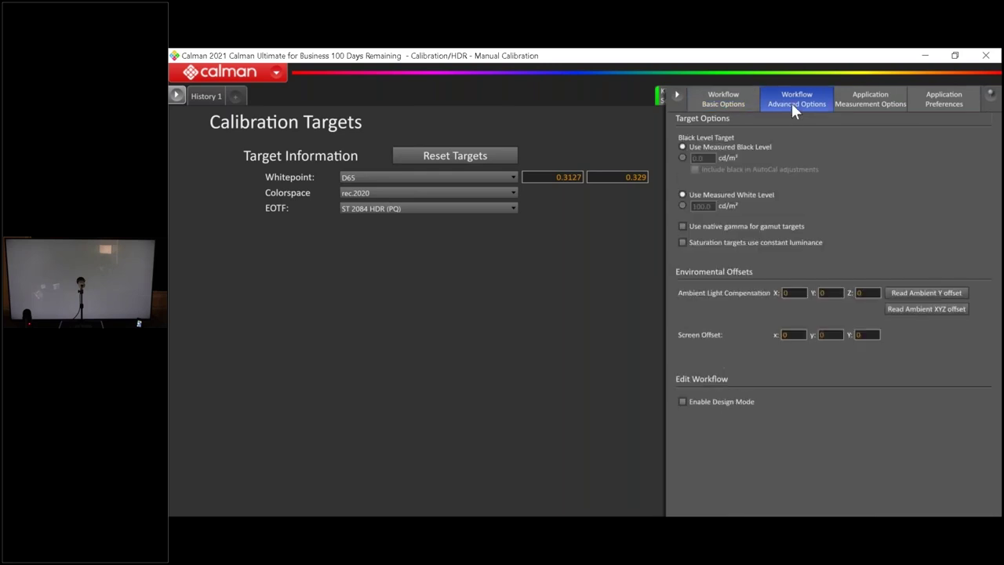
{"action": "left_click", "coordinate": [851, 99]}
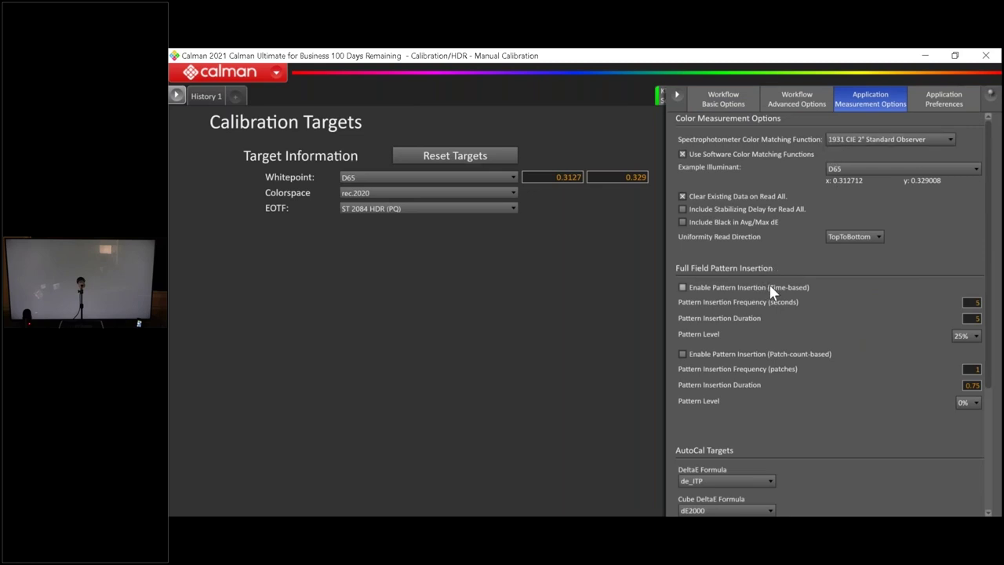
{"action": "scroll", "coordinate": [769, 287], "scroll_direction": "down", "scroll_amount": 1}
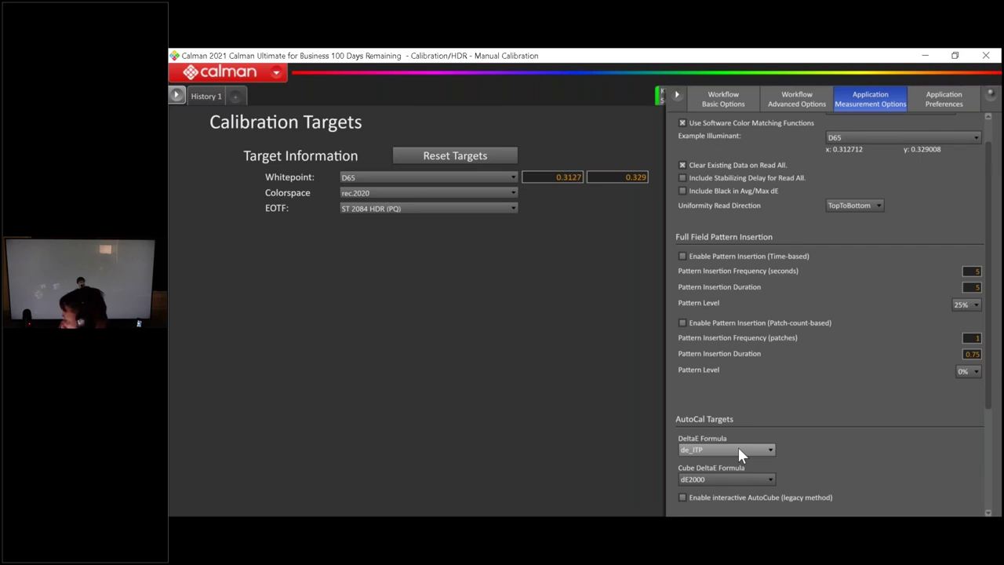
{"action": "left_click", "coordinate": [511, 335]}
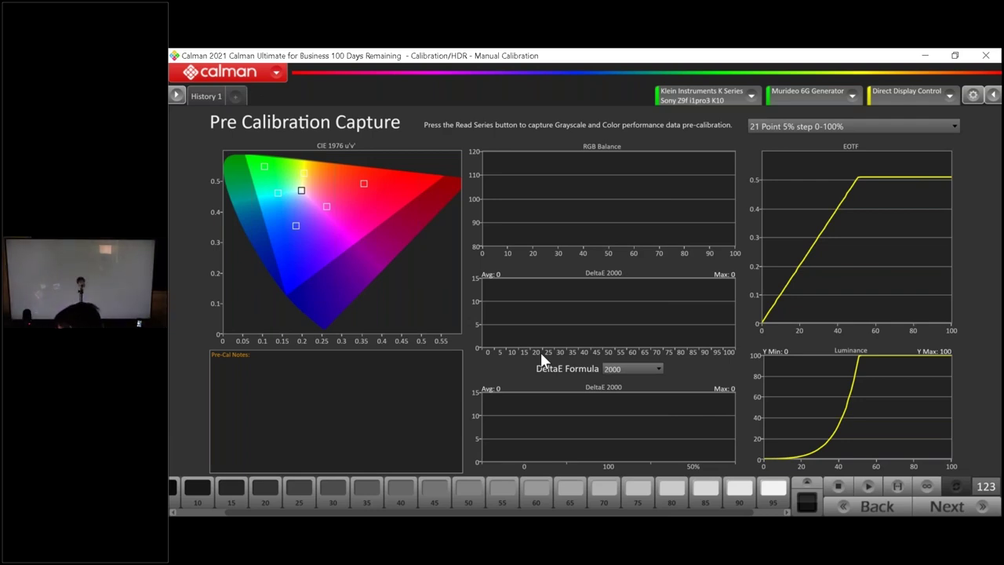
- Display the 95% grayscale patch in the 21-point pre-calibration capture
{"action": "left_click", "coordinate": [832, 507]}
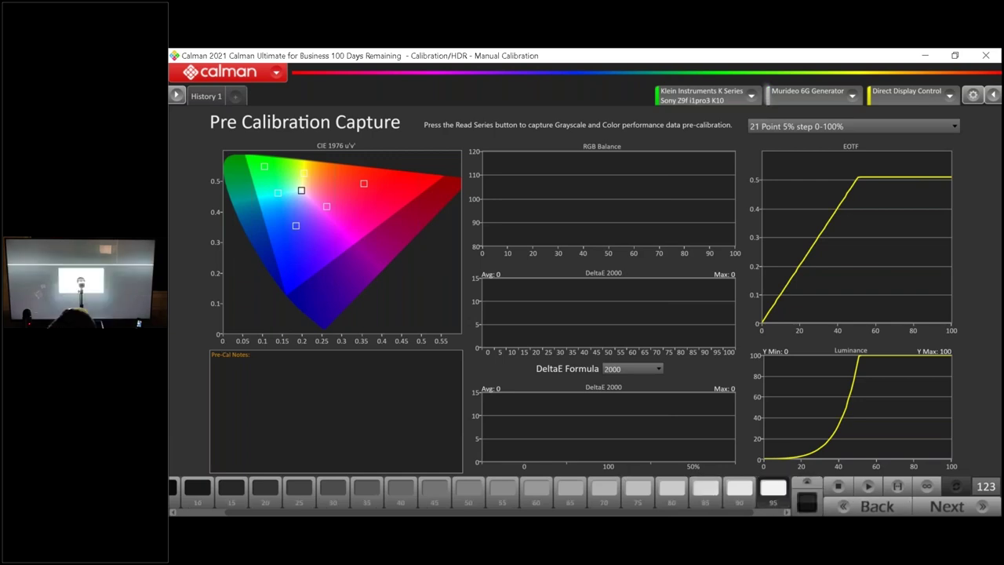